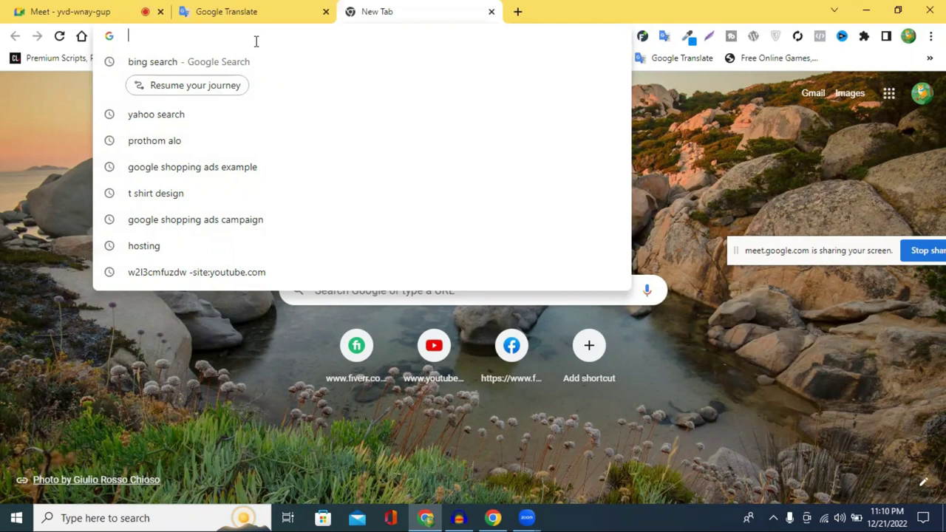
Step: Go to ads.google.com and start signing in to Google Ads from its home page
{"action": "type", "text": "ads"}
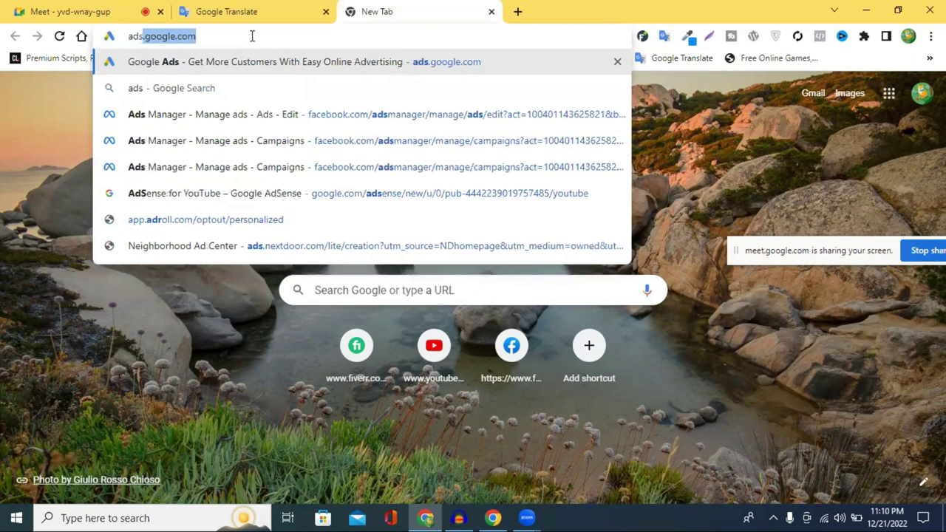
{"action": "key", "text": "Return"}
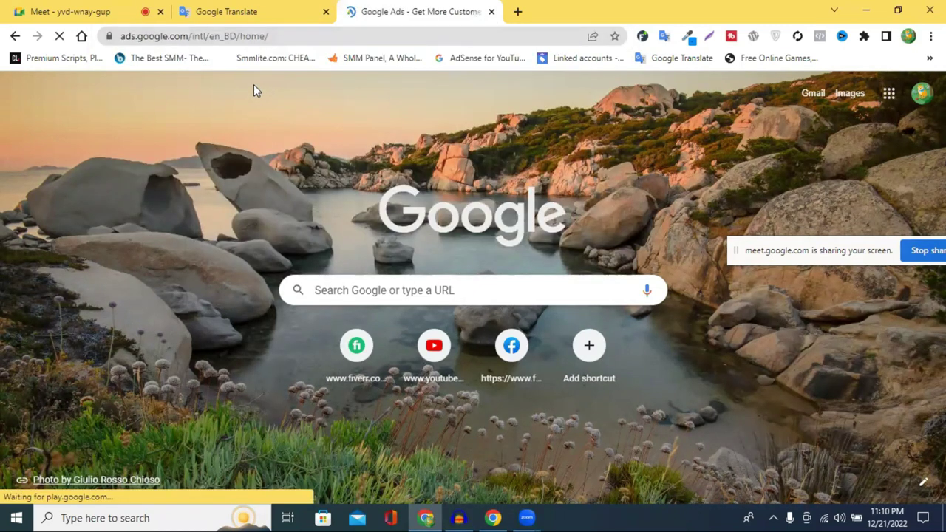
{"action": "scroll", "coordinate": [518, 173], "scroll_direction": "down", "scroll_amount": 3}
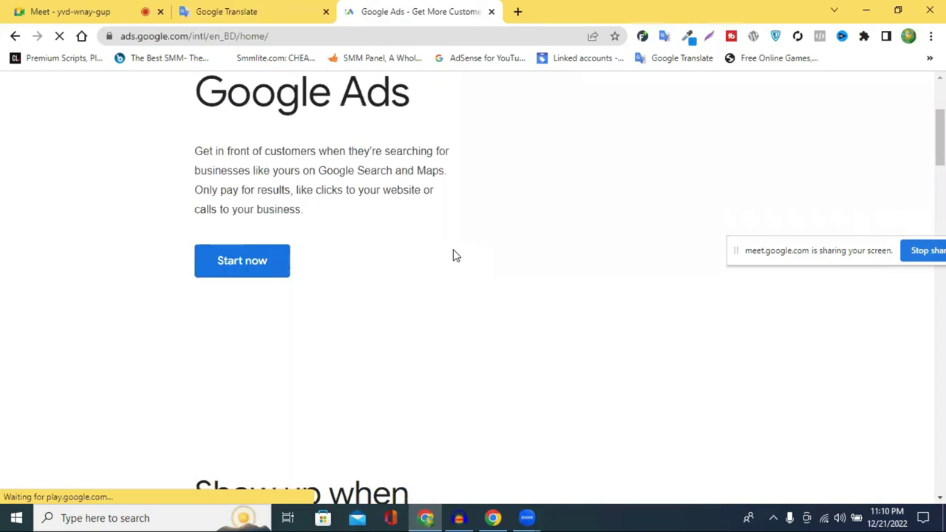
{"action": "scroll", "coordinate": [454, 253], "scroll_direction": "up", "scroll_amount": 3}
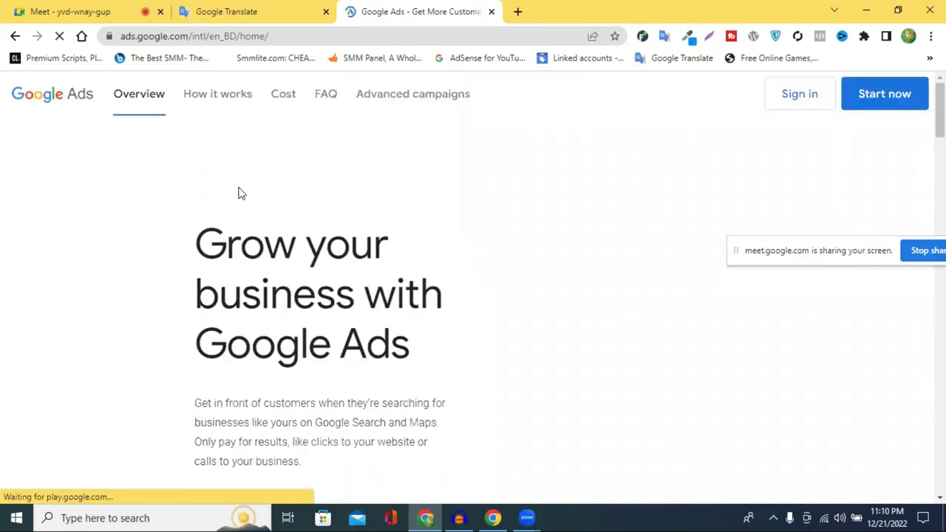
{"action": "scroll", "coordinate": [359, 192], "scroll_direction": "down", "scroll_amount": 3}
{"action": "scroll", "coordinate": [414, 207], "scroll_direction": "up", "scroll_amount": 3}
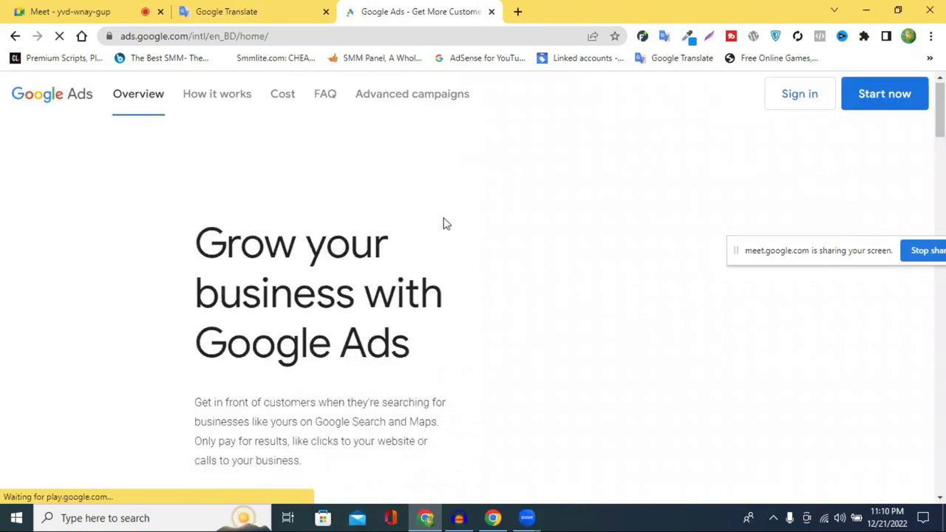
{"action": "left_click", "coordinate": [794, 100]}
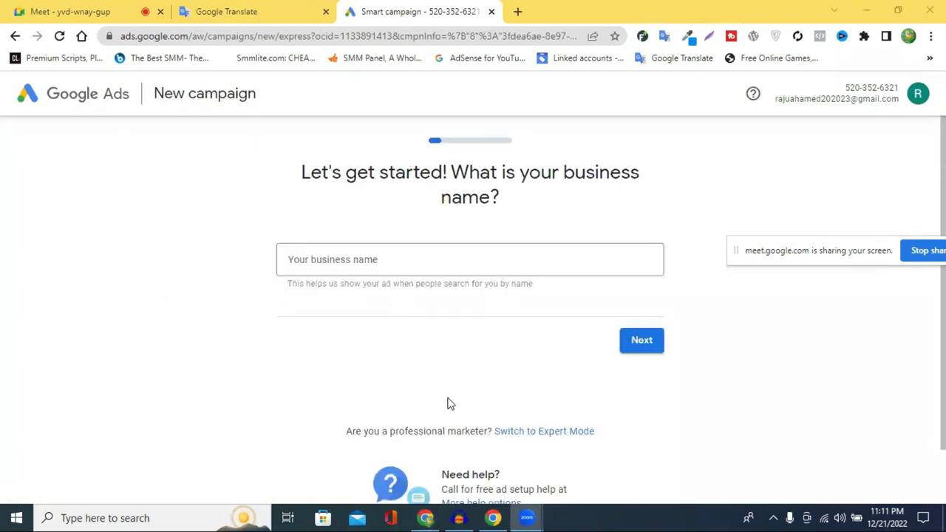
Step: Switch the new campaign setup to Expert Mode and choose to create an account without a campaign
{"action": "scroll", "coordinate": [470, 288], "scroll_direction": "down", "scroll_amount": 1}
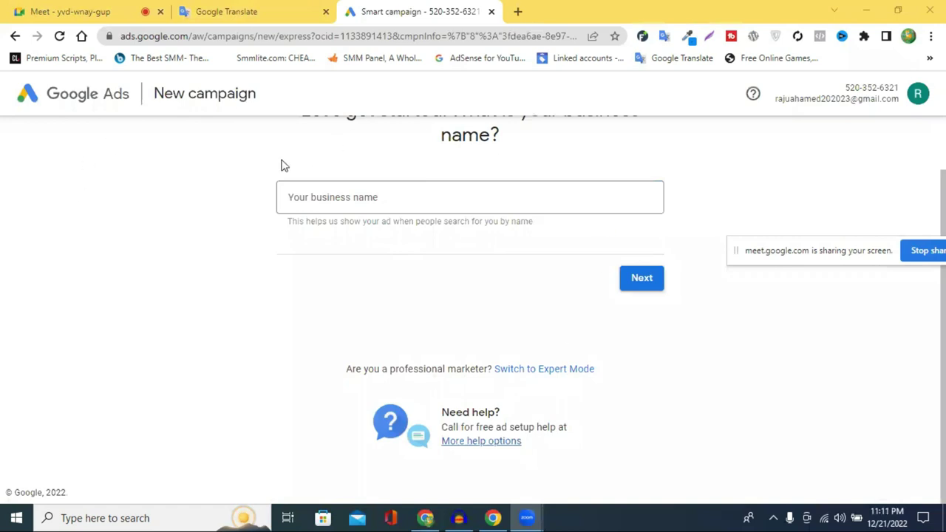
{"action": "left_click", "coordinate": [520, 375]}
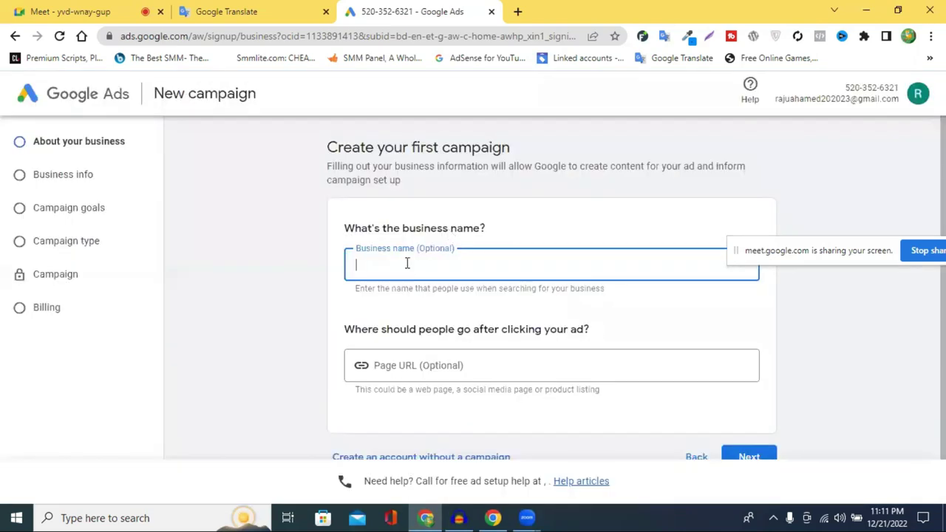
{"action": "scroll", "coordinate": [409, 267], "scroll_direction": "down", "scroll_amount": 1}
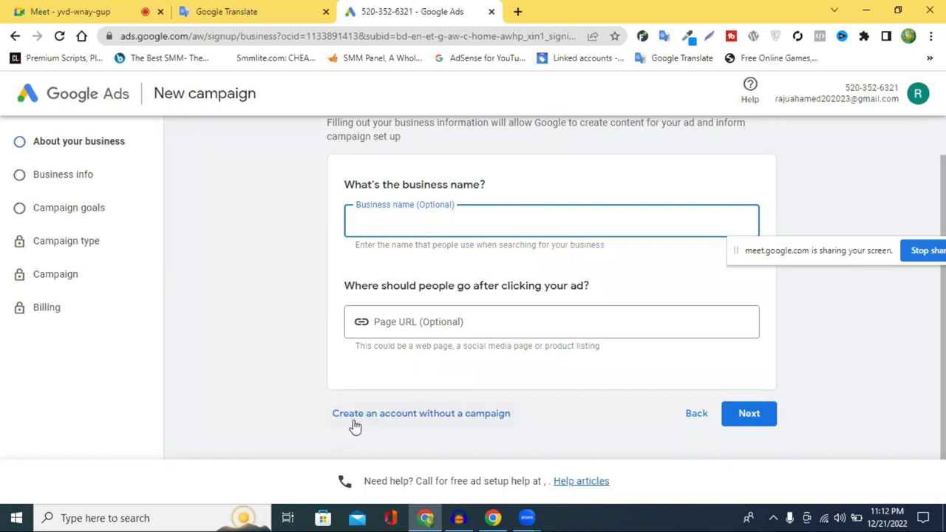
{"action": "left_click", "coordinate": [403, 421]}
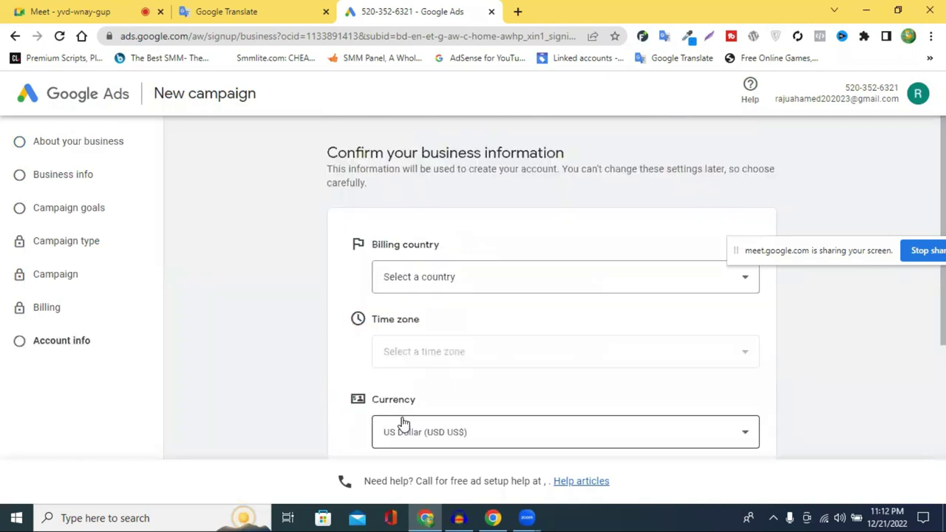
Step: Set the billing country to Bangladesh in the business information form
{"action": "scroll", "coordinate": [412, 314], "scroll_direction": "down", "scroll_amount": 4}
{"action": "scroll", "coordinate": [439, 313], "scroll_direction": "up", "scroll_amount": 3}
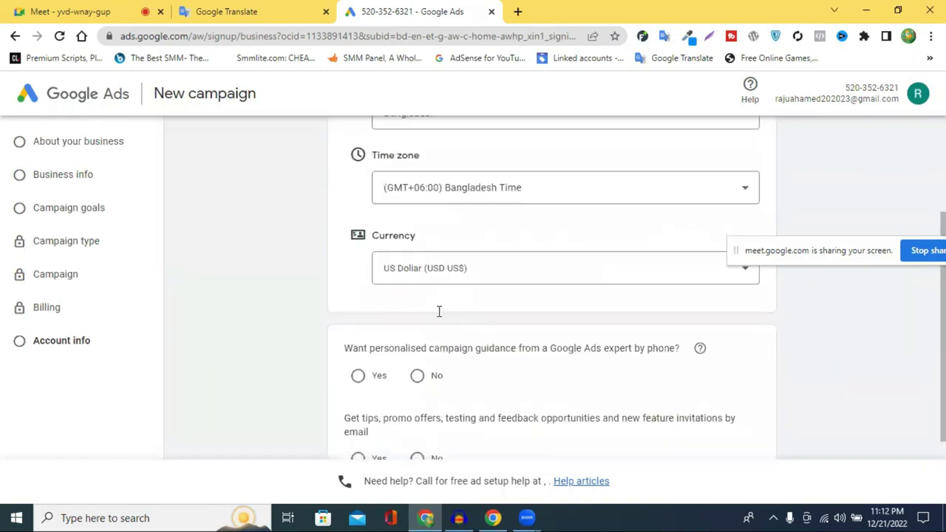
{"action": "left_click", "coordinate": [431, 222]}
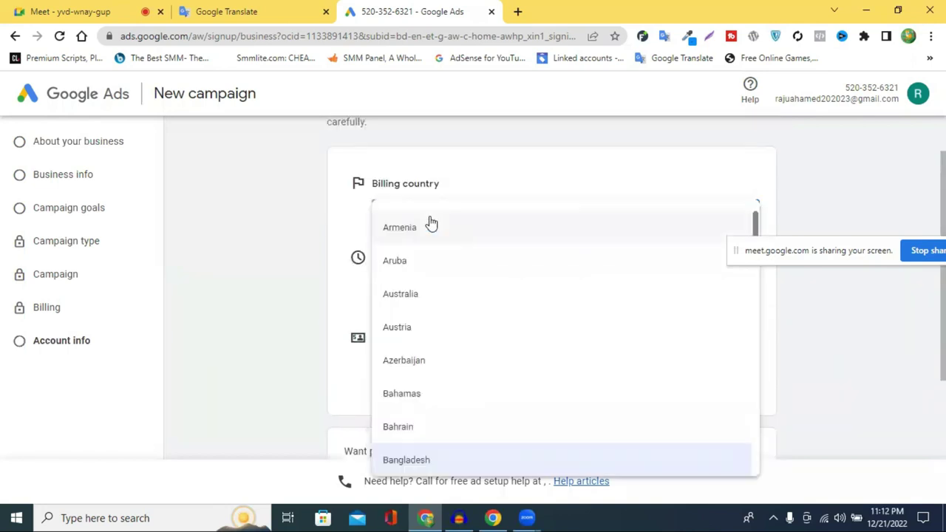
{"action": "scroll", "coordinate": [479, 310], "scroll_direction": "down", "scroll_amount": 3}
{"action": "scroll", "coordinate": [479, 310], "scroll_direction": "down", "scroll_amount": 7}
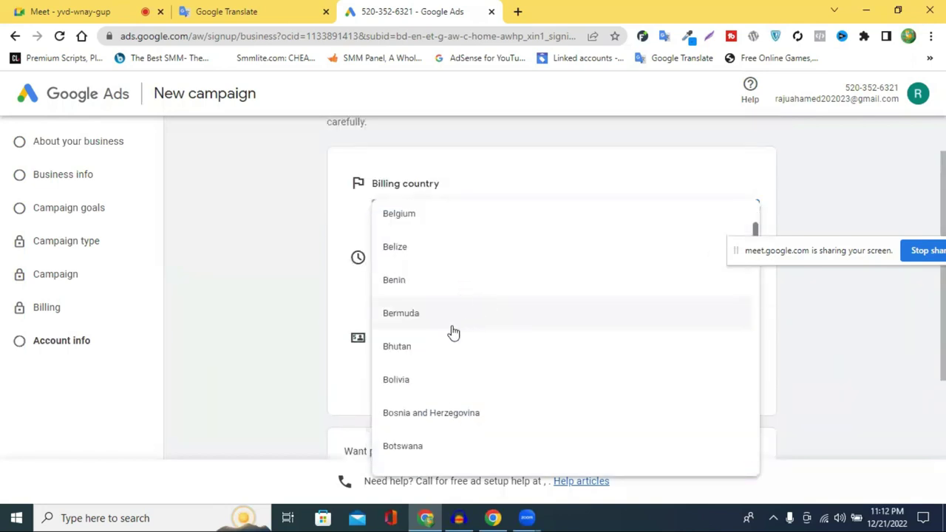
{"action": "scroll", "coordinate": [456, 325], "scroll_direction": "down", "scroll_amount": 2}
{"action": "scroll", "coordinate": [456, 323], "scroll_direction": "up", "scroll_amount": 14}
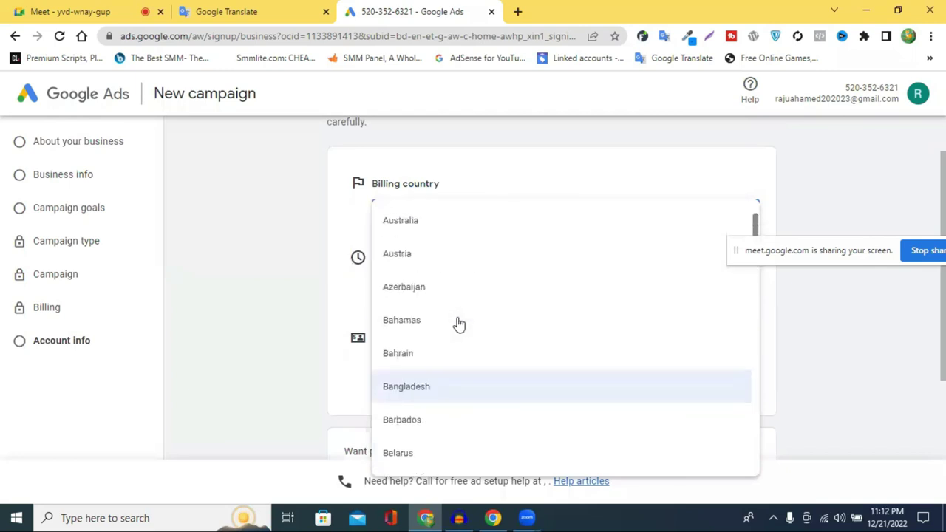
{"action": "scroll", "coordinate": [458, 323], "scroll_direction": "down", "scroll_amount": 3}
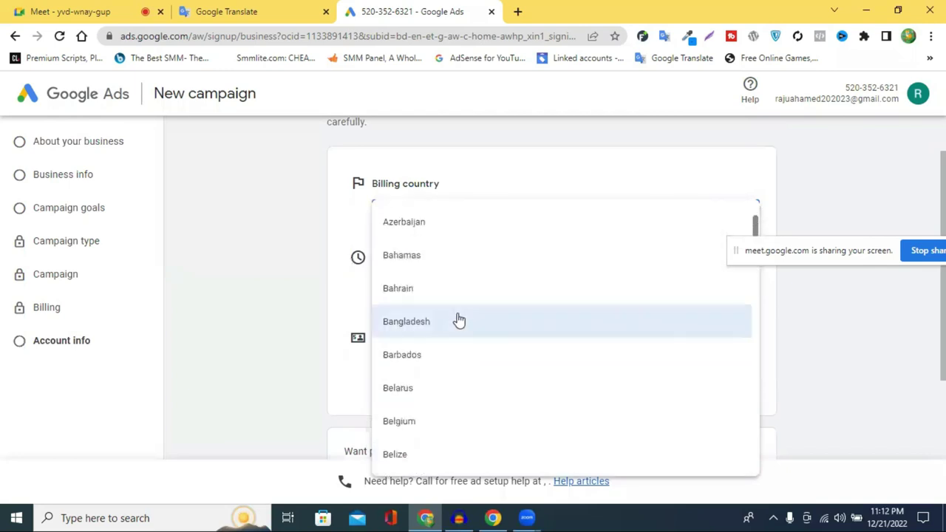
{"action": "left_click", "coordinate": [458, 318]}
Step: Decline both phone guidance and email tips, submit the business information, and open the new account
{"action": "scroll", "coordinate": [376, 298], "scroll_direction": "down", "scroll_amount": 3}
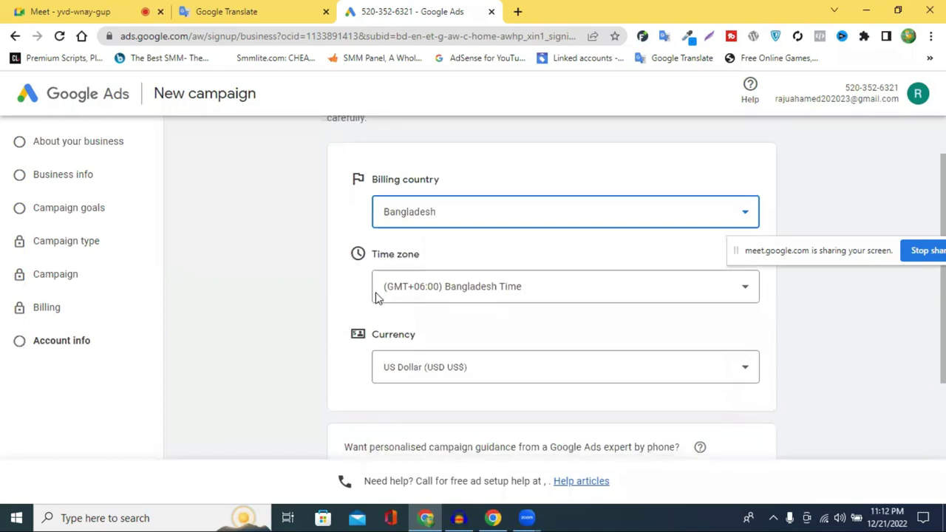
{"action": "left_click", "coordinate": [746, 418]}
{"action": "left_click", "coordinate": [357, 221]}
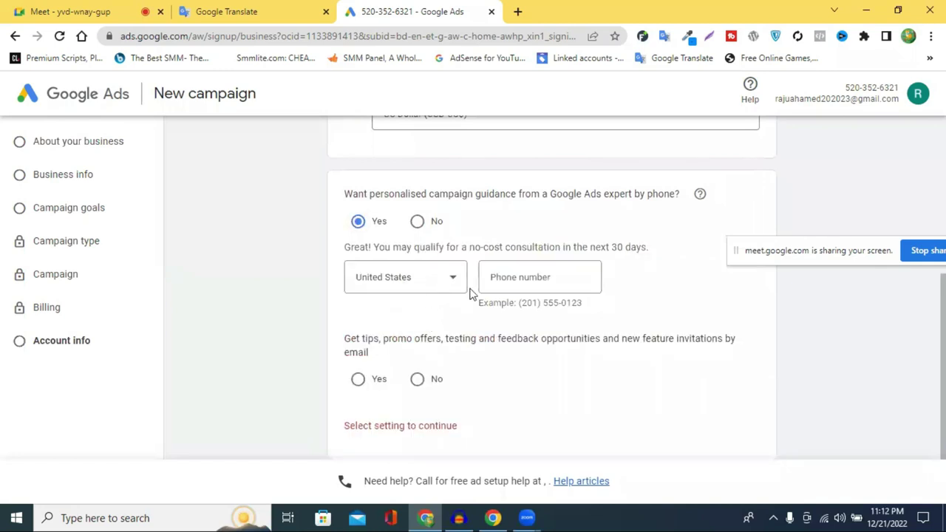
{"action": "left_click", "coordinate": [416, 221]}
{"action": "left_click", "coordinate": [416, 305]}
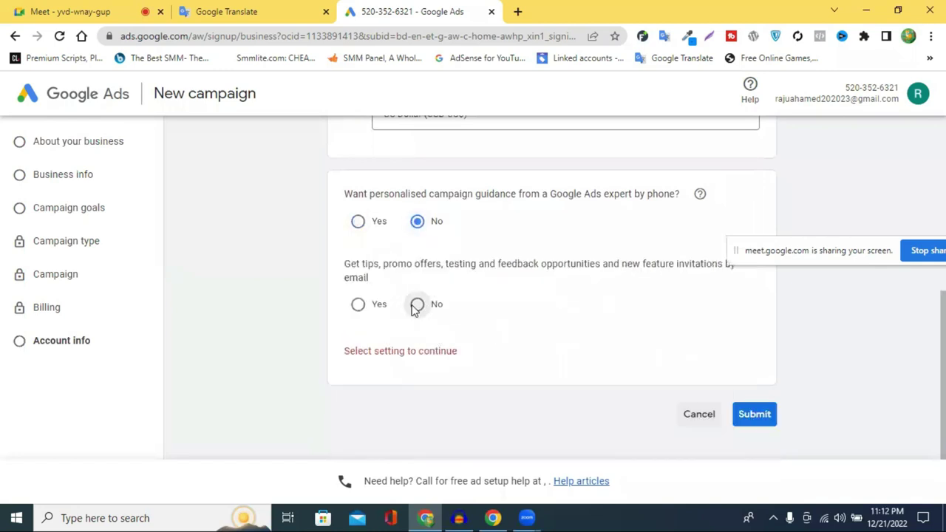
{"action": "left_click", "coordinate": [744, 425]}
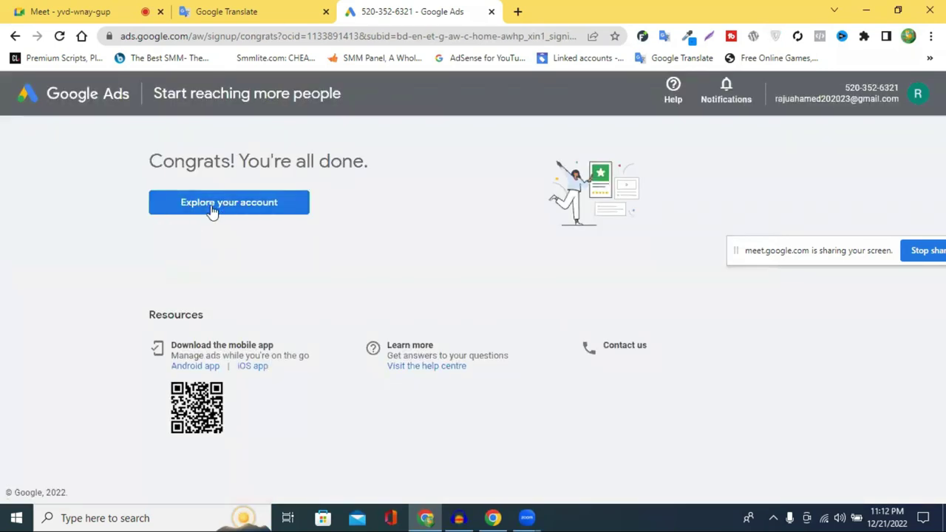
{"action": "left_click", "coordinate": [208, 211]}
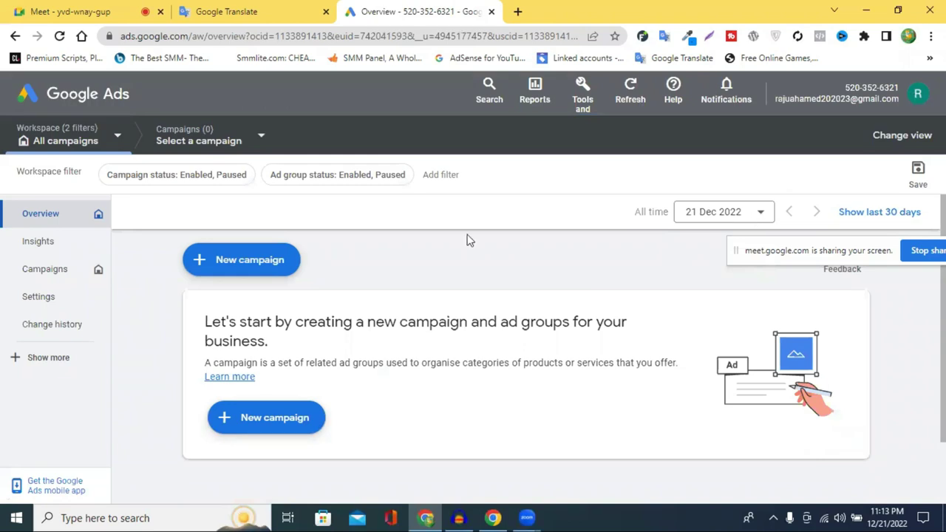
Step: Open the profile account menu and examine the Google Ads account and the other signed-in accounts
{"action": "left_click", "coordinate": [920, 99]}
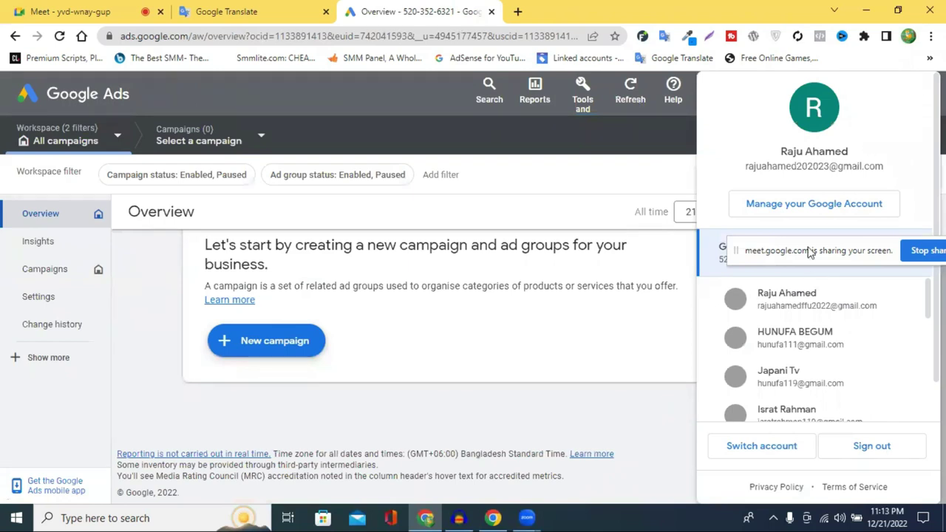
{"action": "left_click", "coordinate": [916, 99]}
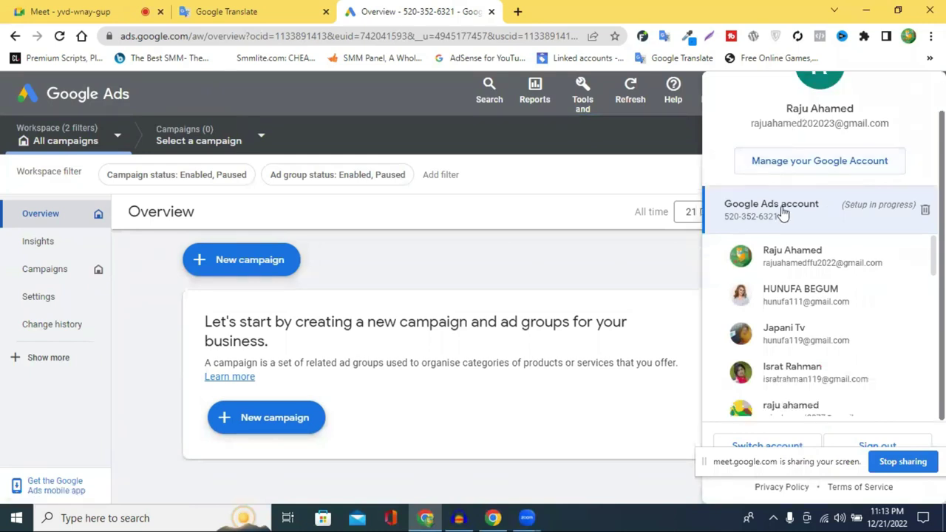
{"action": "scroll", "coordinate": [794, 258], "scroll_direction": "up", "scroll_amount": 1}
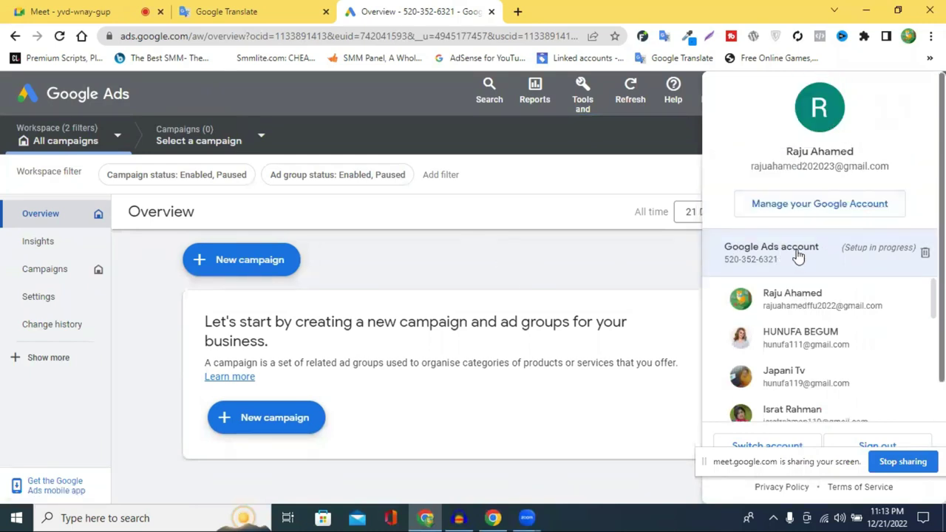
{"action": "scroll", "coordinate": [813, 347], "scroll_direction": "down", "scroll_amount": 1}
{"action": "scroll", "coordinate": [804, 328], "scroll_direction": "down", "scroll_amount": 2}
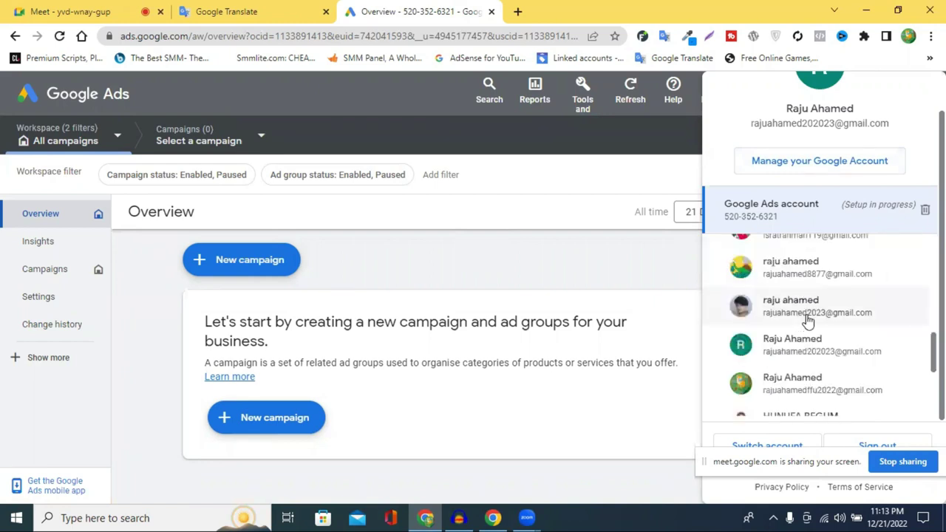
Step: Open the page for switching to another Google account and close it again
{"action": "left_click_drag", "start_coordinate": [772, 469], "coordinate": [792, 271]}
{"action": "left_click", "coordinate": [762, 448]}
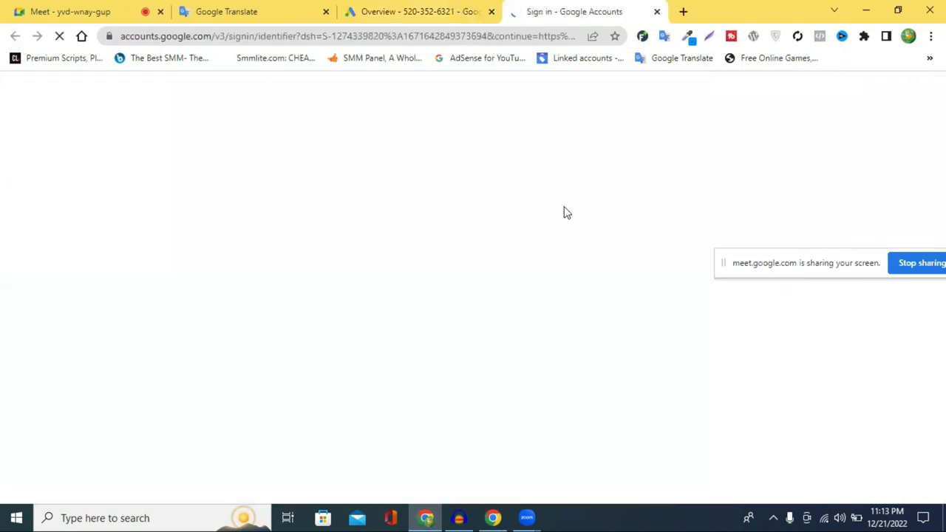
{"action": "left_click", "coordinate": [657, 12]}
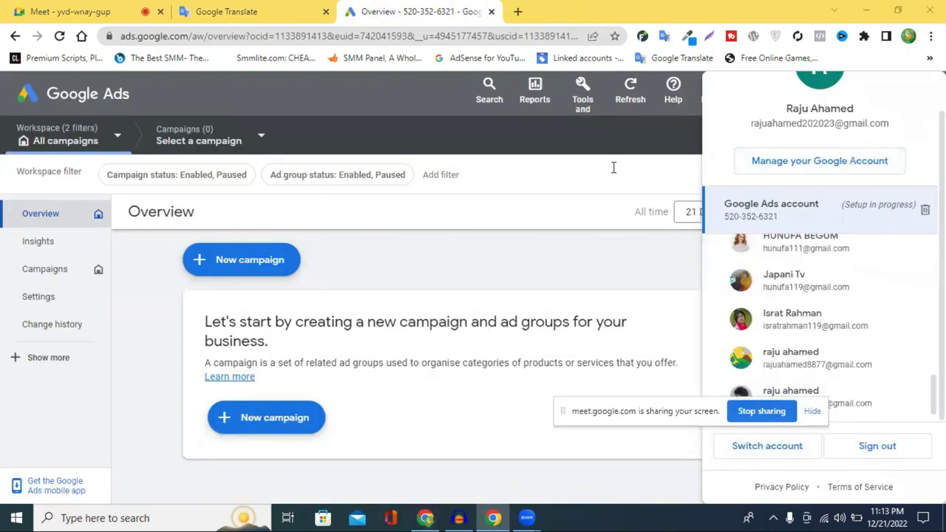
{"action": "key", "text": "Escape"}
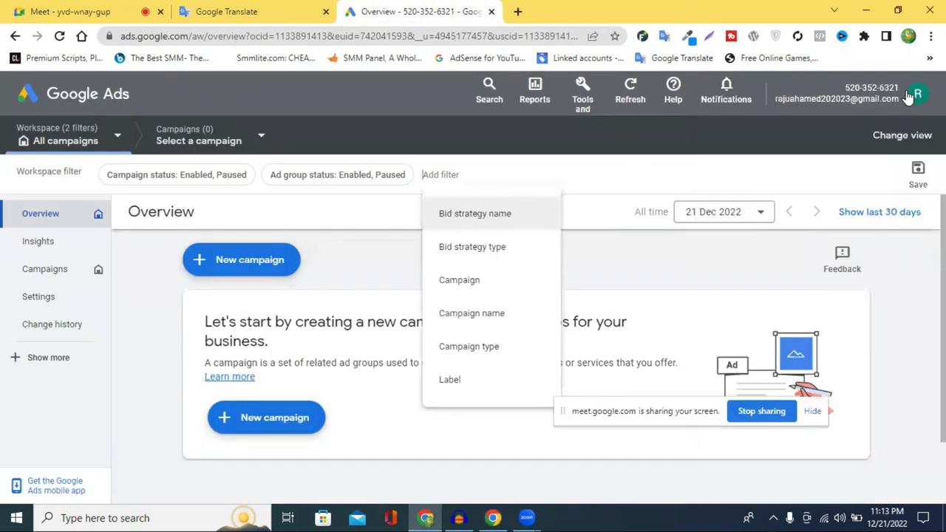
Step: Bring up the removal prompt for the Google Ads account whose setup is in progress and answer it
{"action": "key", "text": "Escape"}
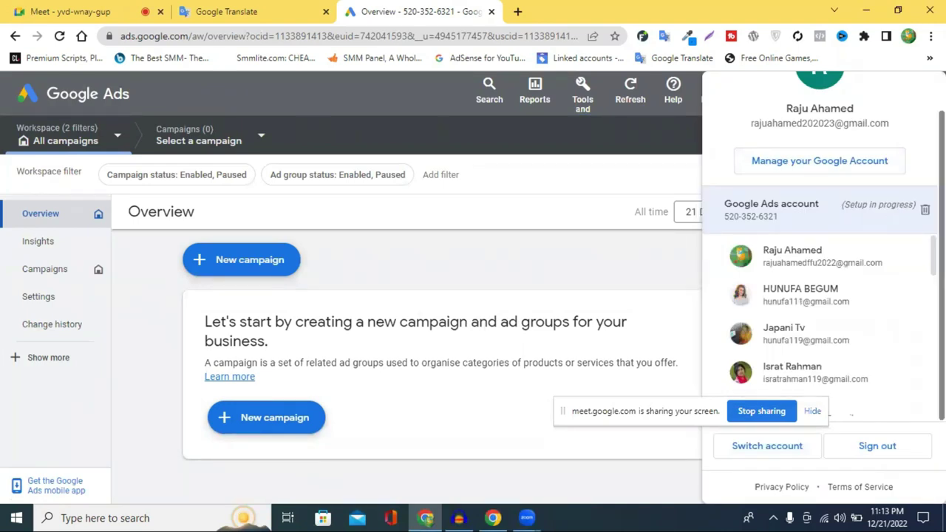
{"action": "left_click", "coordinate": [925, 209]}
{"action": "left_click", "coordinate": [634, 326]}
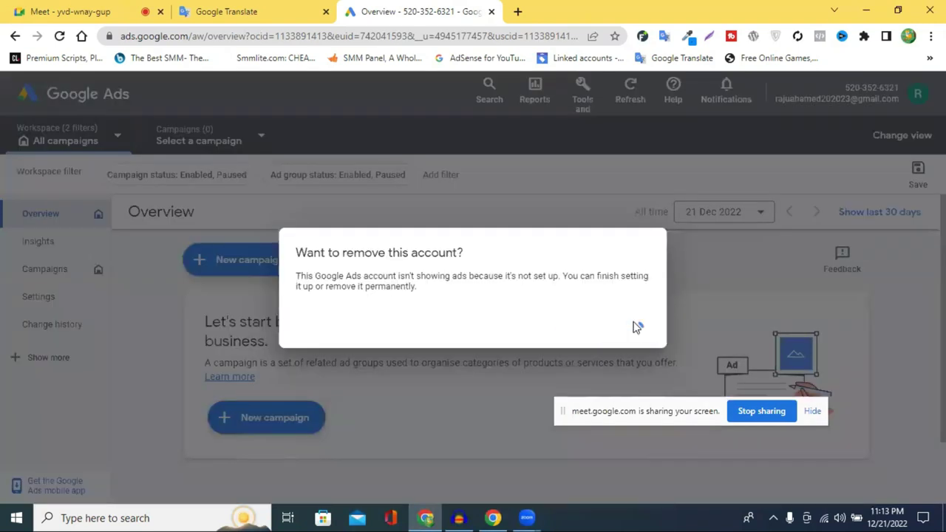
Step: Open the Google Ads home page at ads.google.com in a new browser tab
{"action": "left_click", "coordinate": [515, 9]}
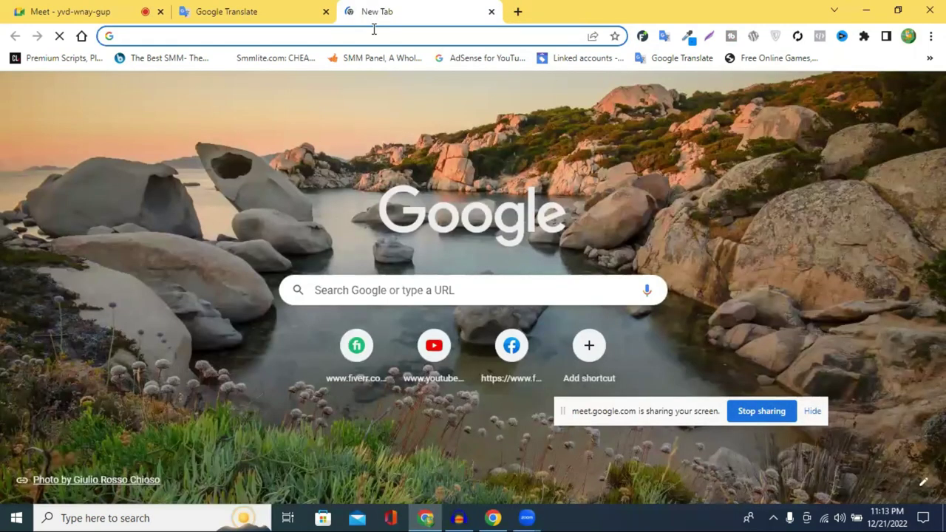
{"action": "type", "text": "aad"}
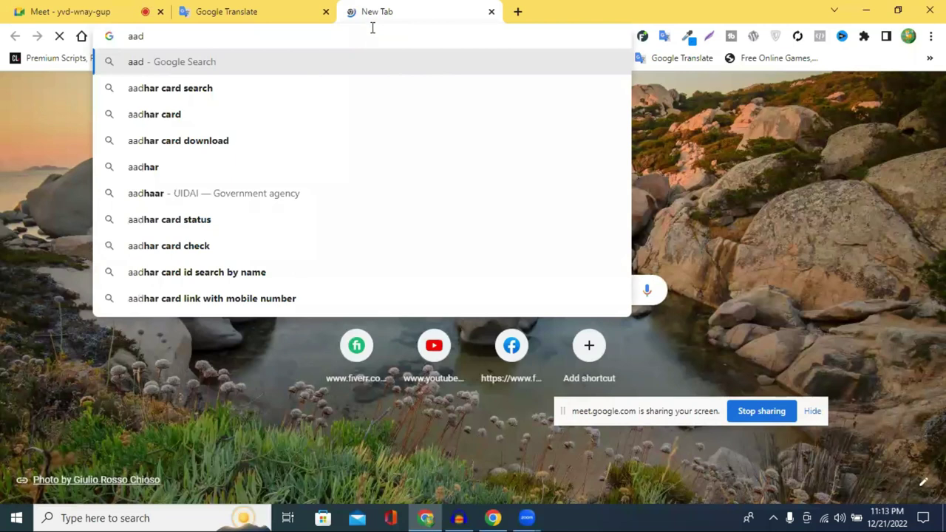
{"action": "key", "text": "BackSpace"}
{"action": "key", "text": "BackSpace"}
{"action": "key", "text": "BackSpace"}
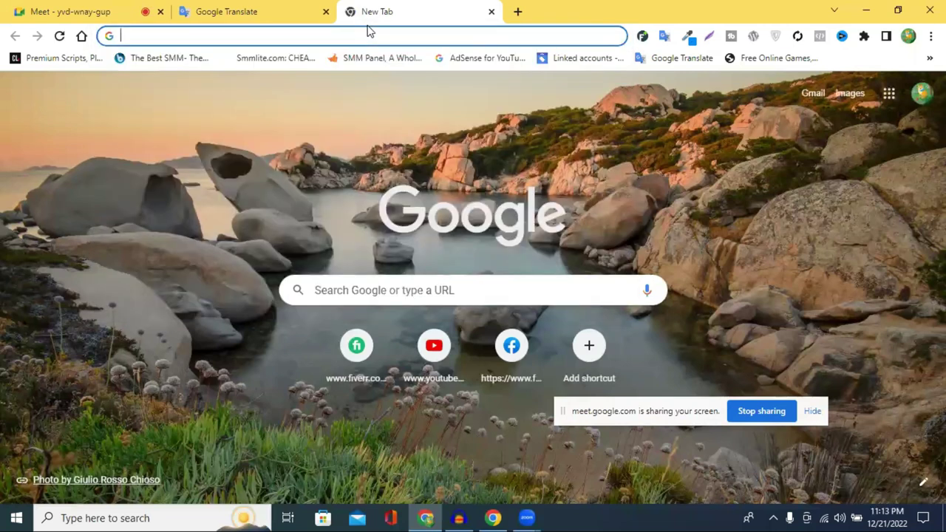
{"action": "type", "text": "ad"}
{"action": "key", "text": "Return"}
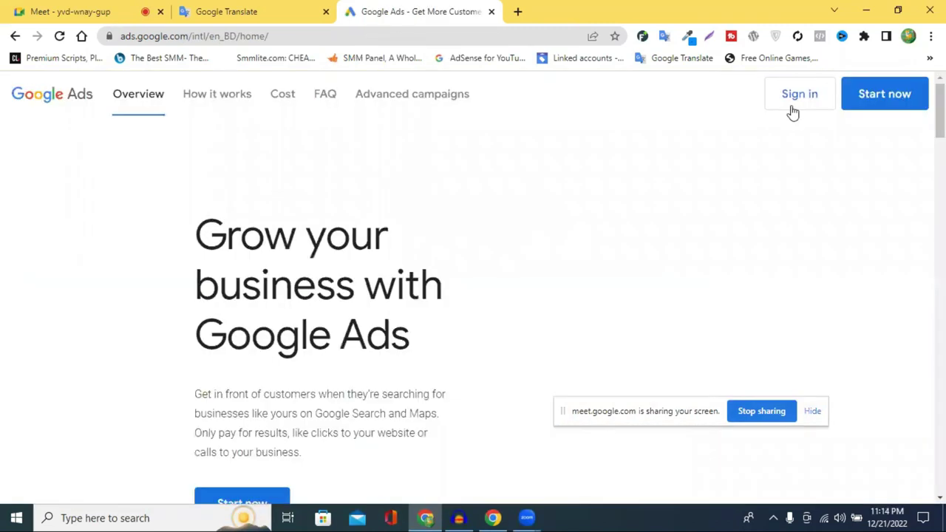
Step: Sign in to Google Ads again and open the account's Overview page
{"action": "scroll", "coordinate": [792, 111], "scroll_direction": "down", "scroll_amount": 2}
{"action": "left_click", "coordinate": [797, 101]}
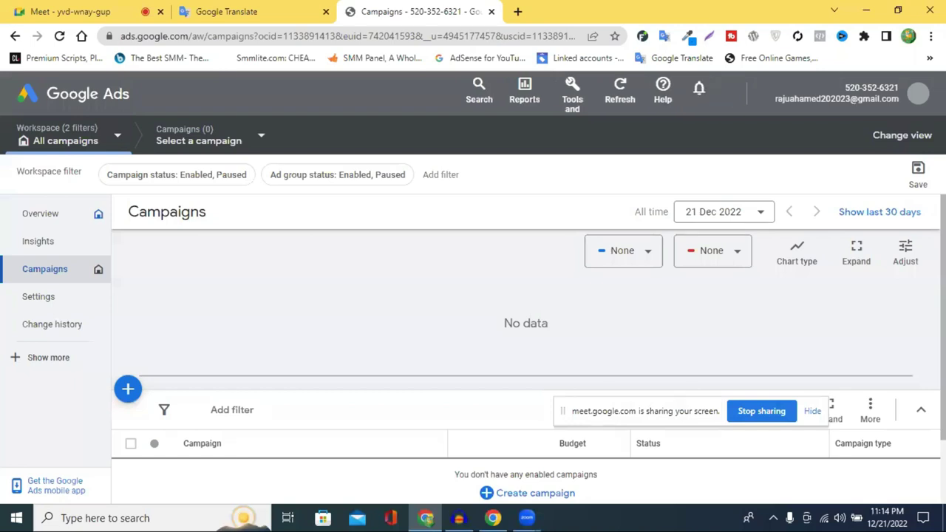
{"action": "left_click", "coordinate": [81, 104]}
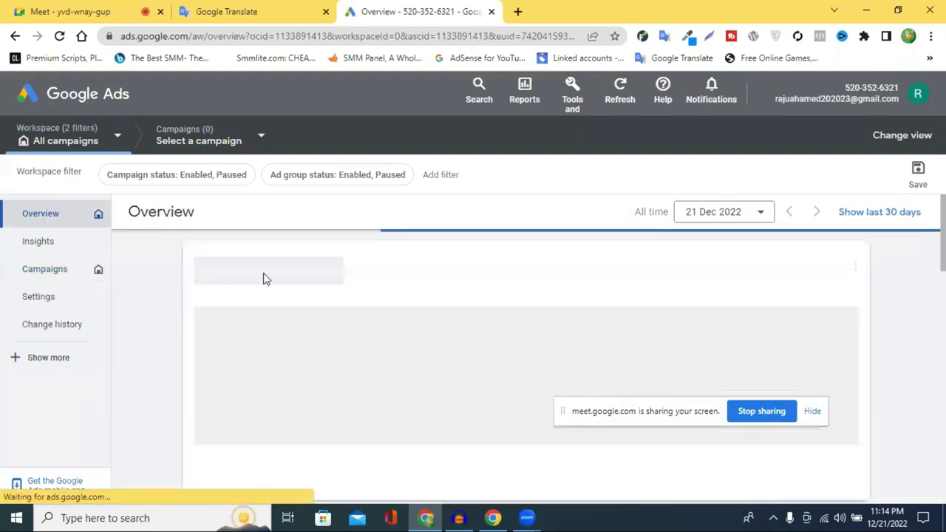
Step: Start a new Google Ads account from the current Google profile and confirm its creation
{"action": "left_click", "coordinate": [917, 95]}
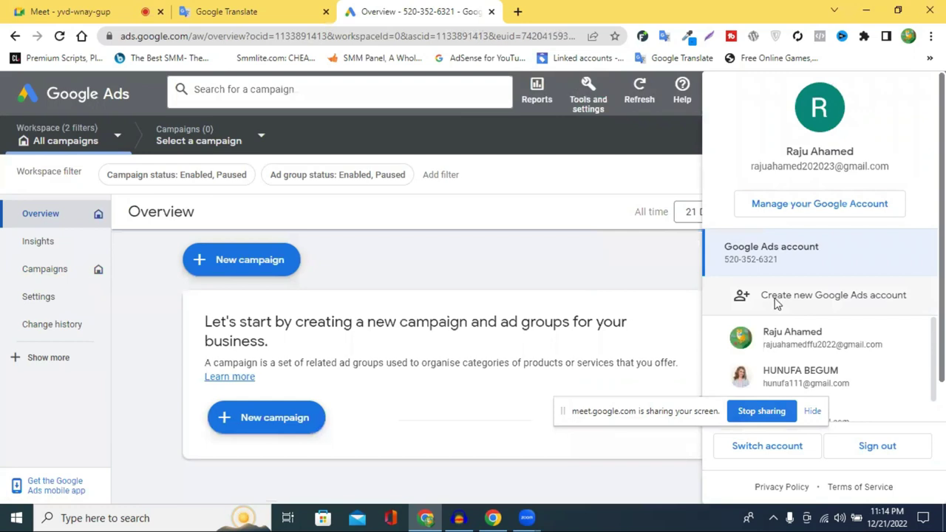
{"action": "left_click", "coordinate": [776, 296]}
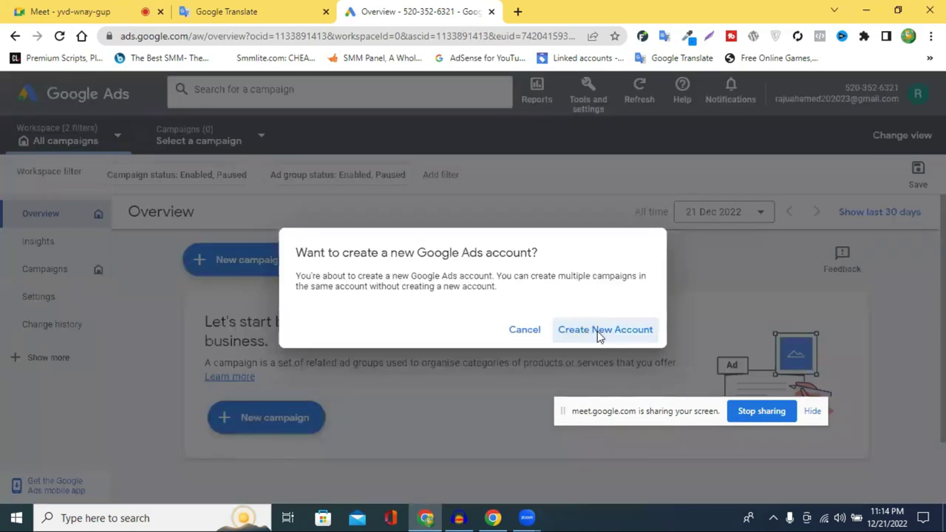
{"action": "left_click", "coordinate": [600, 330]}
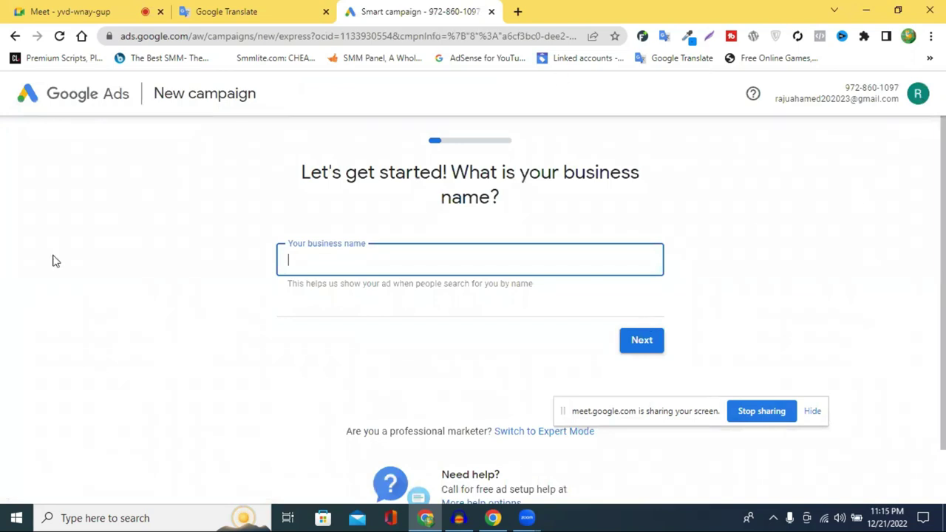
Step: Switch the new account's setup to Expert Mode without entering a business name
{"action": "scroll", "coordinate": [749, 216], "scroll_direction": "down", "scroll_amount": 2}
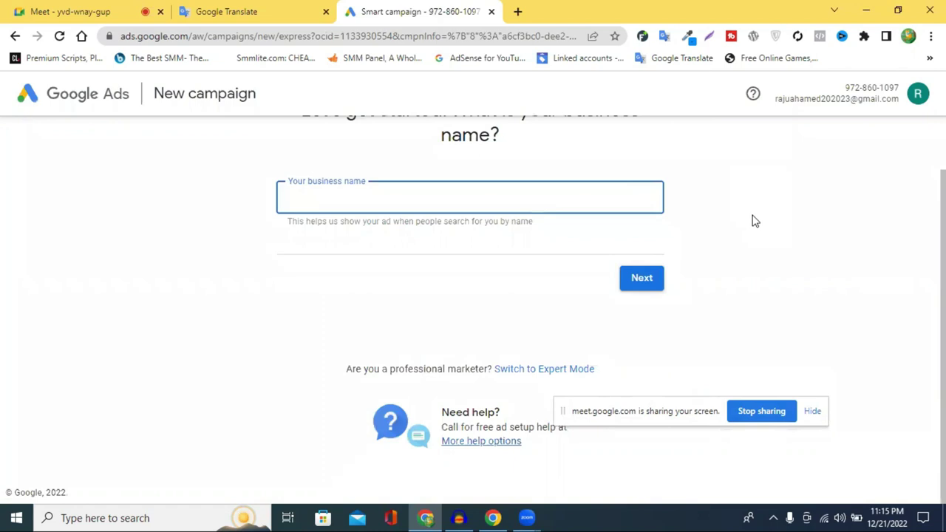
{"action": "scroll", "coordinate": [821, 209], "scroll_direction": "up", "scroll_amount": 2}
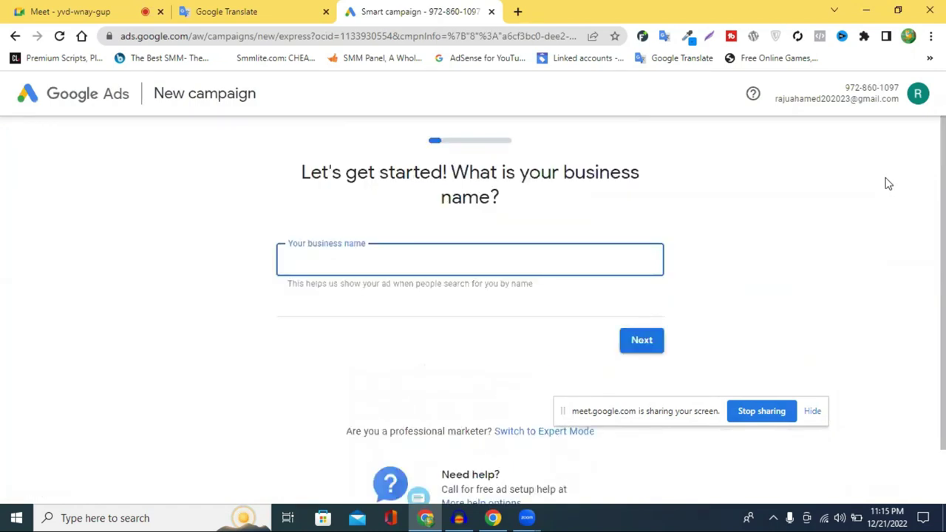
{"action": "scroll", "coordinate": [714, 199], "scroll_direction": "down", "scroll_amount": 2}
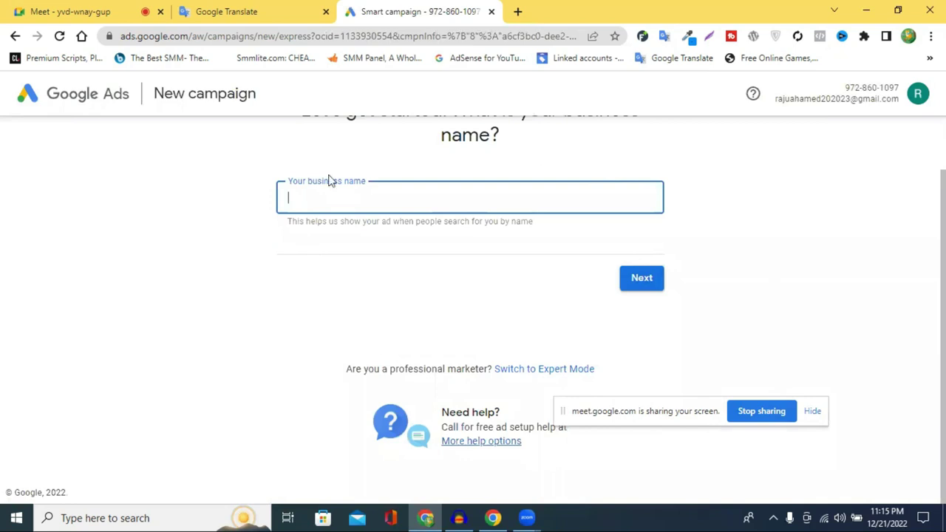
{"action": "left_click", "coordinate": [546, 375]}
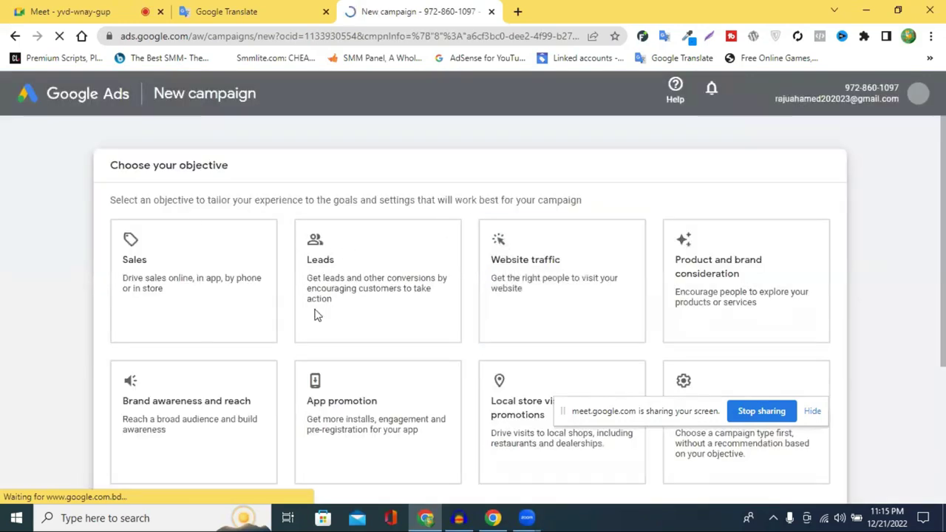
Step: Skip the campaign objectives and choose to create an account without a campaign
{"action": "scroll", "coordinate": [535, 268], "scroll_direction": "down", "scroll_amount": 3}
{"action": "scroll", "coordinate": [557, 264], "scroll_direction": "up", "scroll_amount": 3}
{"action": "left_click", "coordinate": [557, 264]}
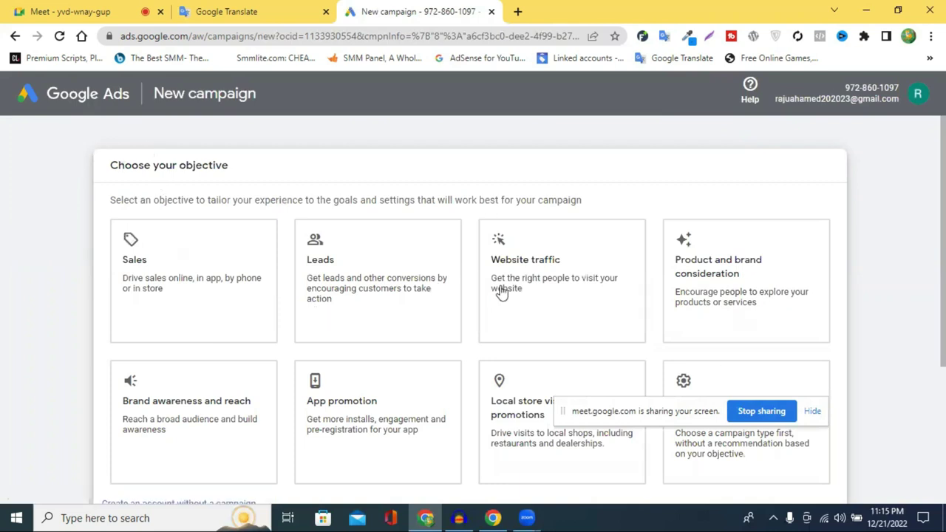
{"action": "left_click", "coordinate": [536, 326]}
{"action": "scroll", "coordinate": [403, 269], "scroll_direction": "down", "scroll_amount": 3}
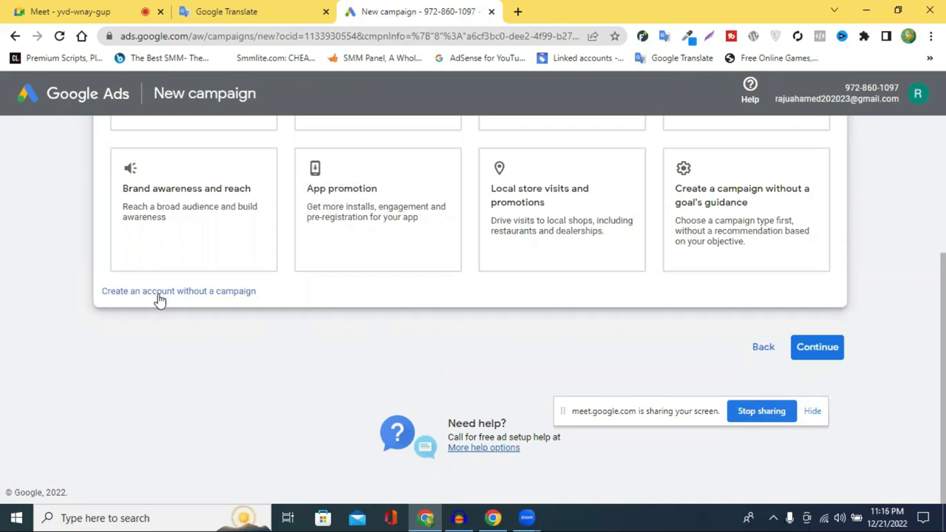
{"action": "left_click", "coordinate": [201, 293]}
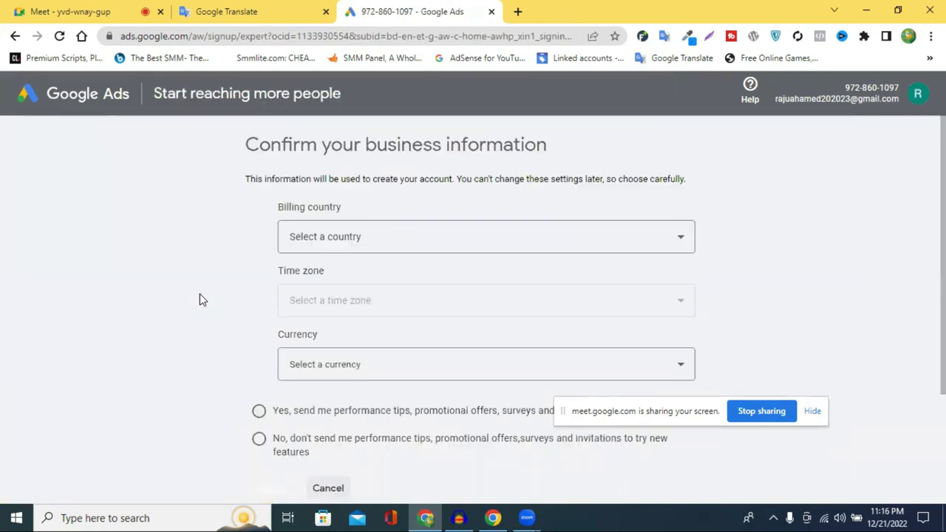
Step: Submit the business information with Bangladesh, (GMT+06:00) Bangladesh Time and US Dollar, opting in to performance tips and promotional offers
{"action": "scroll", "coordinate": [392, 307], "scroll_direction": "down", "scroll_amount": 2}
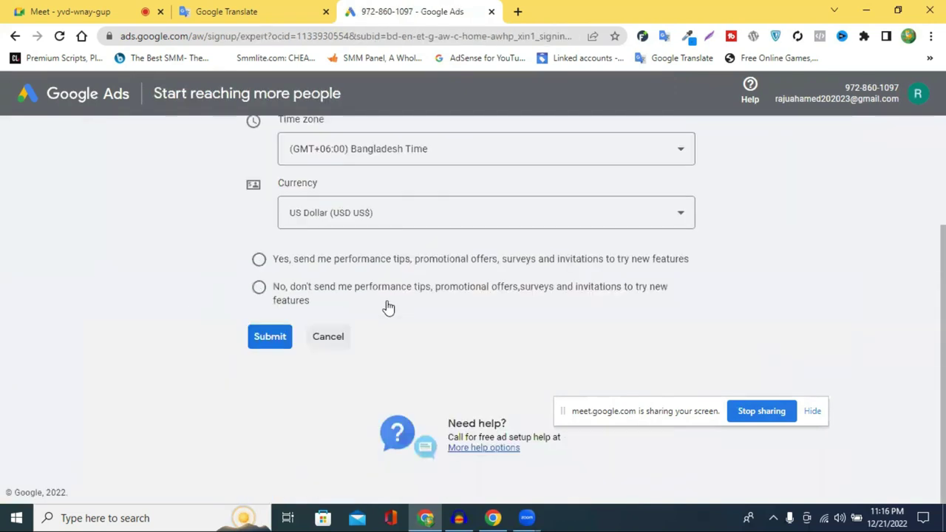
{"action": "scroll", "coordinate": [460, 331], "scroll_direction": "up", "scroll_amount": 2}
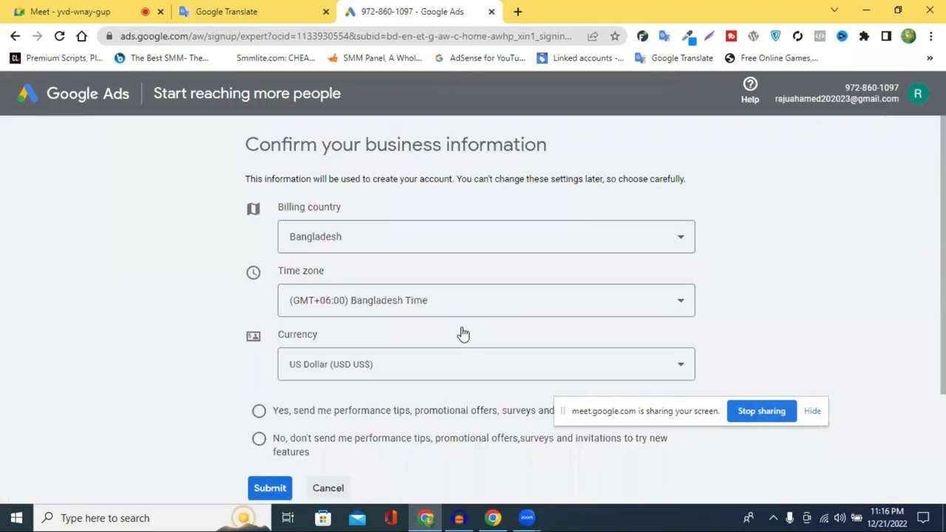
{"action": "scroll", "coordinate": [270, 318], "scroll_direction": "down", "scroll_amount": 2}
{"action": "left_click", "coordinate": [260, 273]}
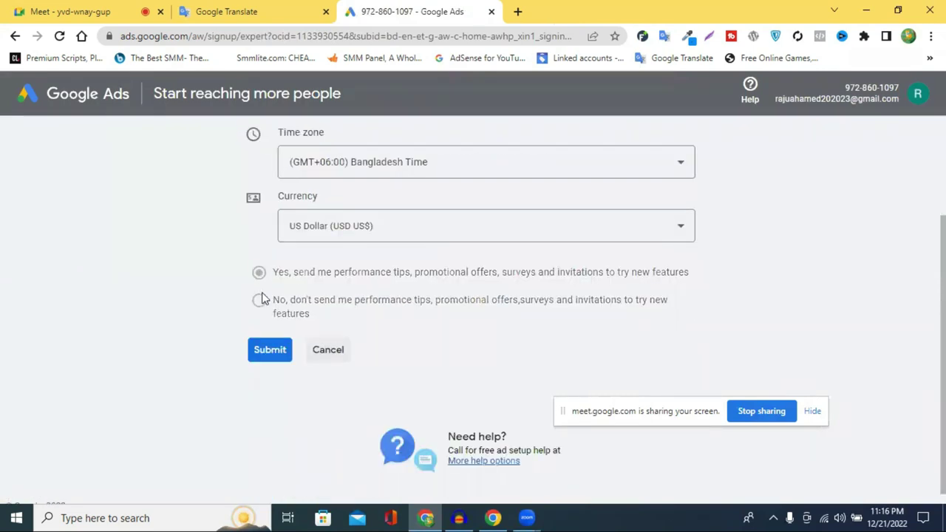
{"action": "key", "text": "Down"}
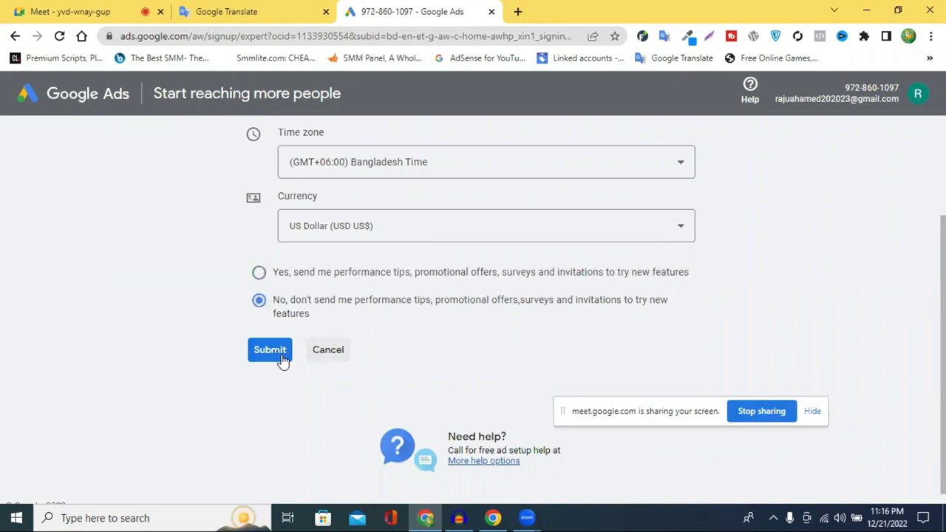
{"action": "key", "text": "Up"}
{"action": "left_click", "coordinate": [270, 353]}
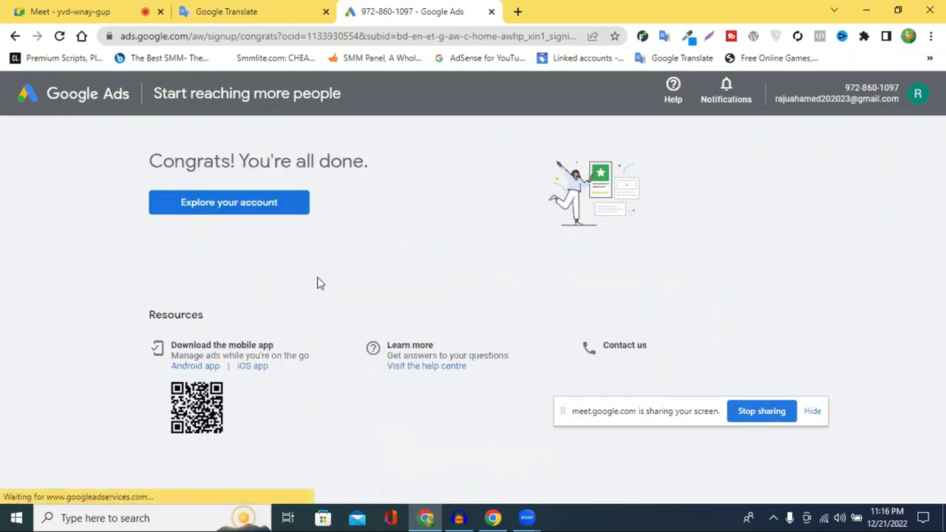
Step: Open the new account from the sign-up completion page and reload its Overview page
{"action": "left_click_drag", "start_coordinate": [164, 168], "coordinate": [418, 177]}
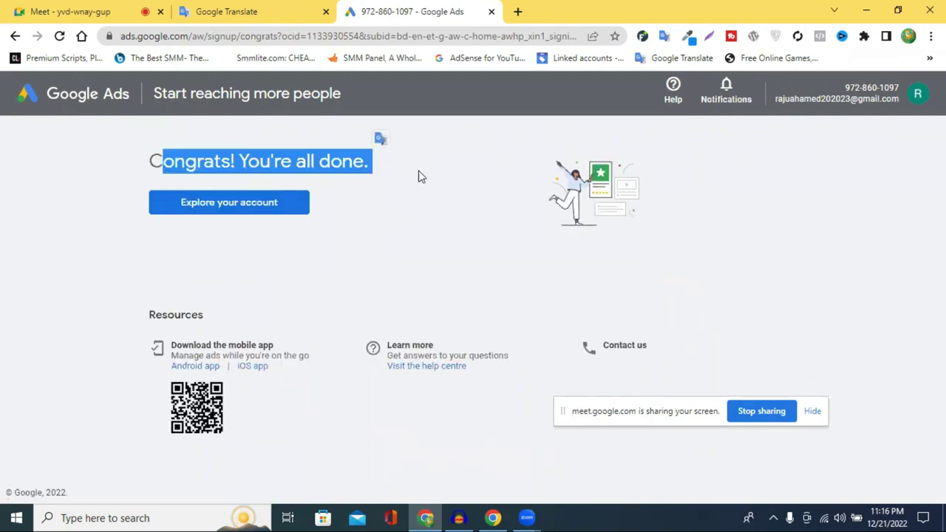
{"action": "left_click", "coordinate": [405, 227]}
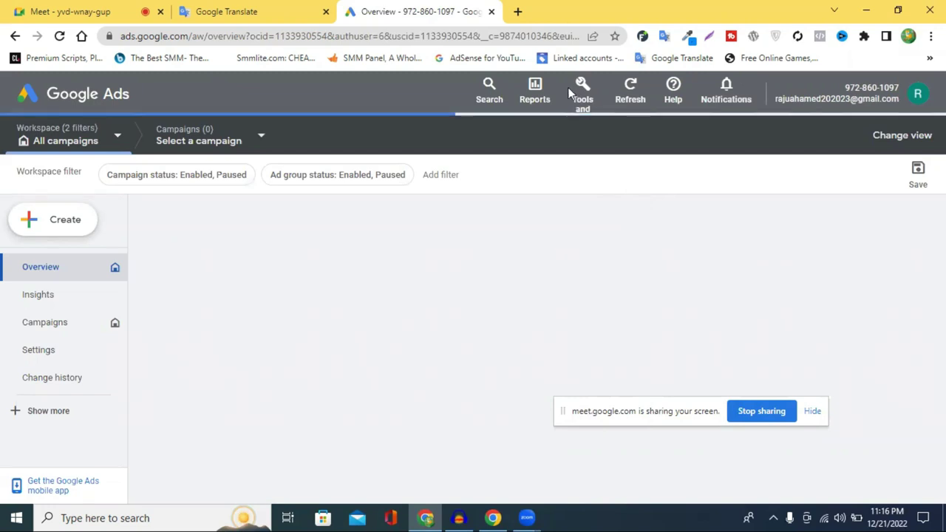
{"action": "left_click", "coordinate": [634, 94]}
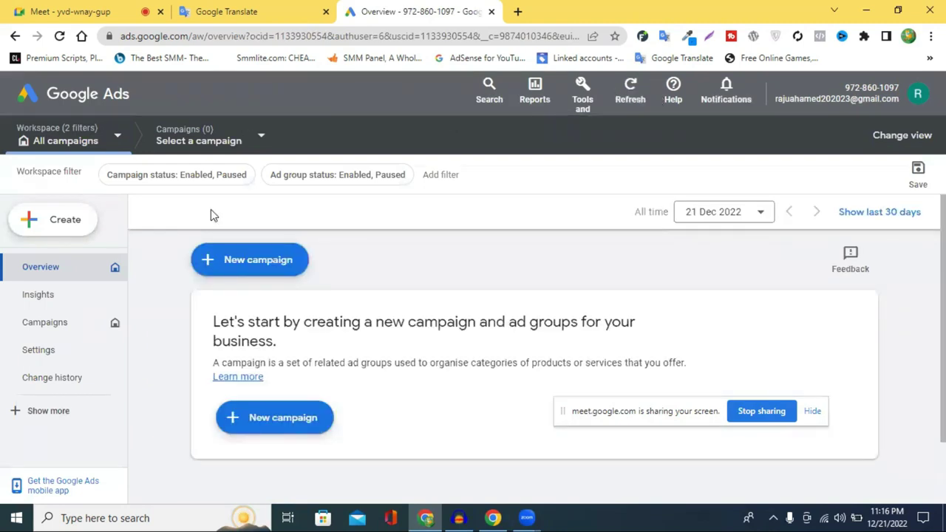
{"action": "left_click", "coordinate": [107, 94]}
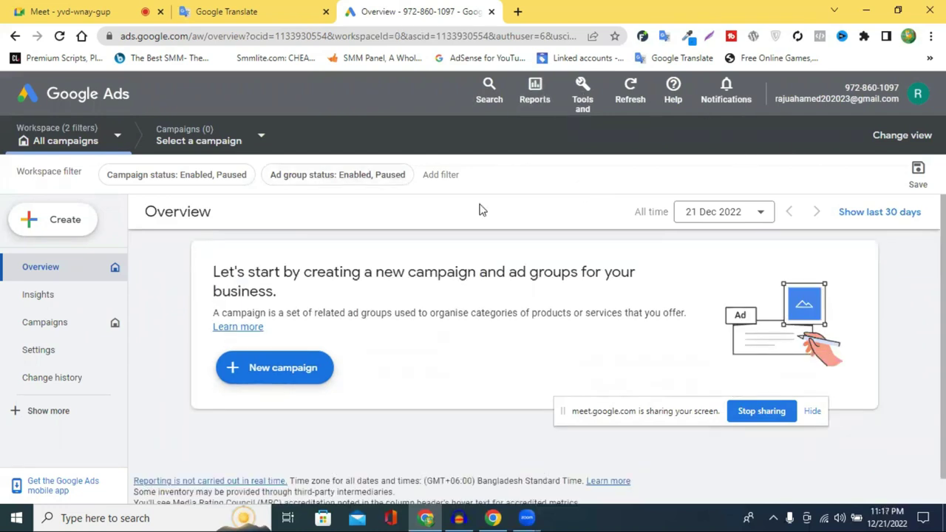
Step: Examine the list of Google Ads accounts under the signed-in profile, then close it and return to the Overview page
{"action": "left_click", "coordinate": [918, 95]}
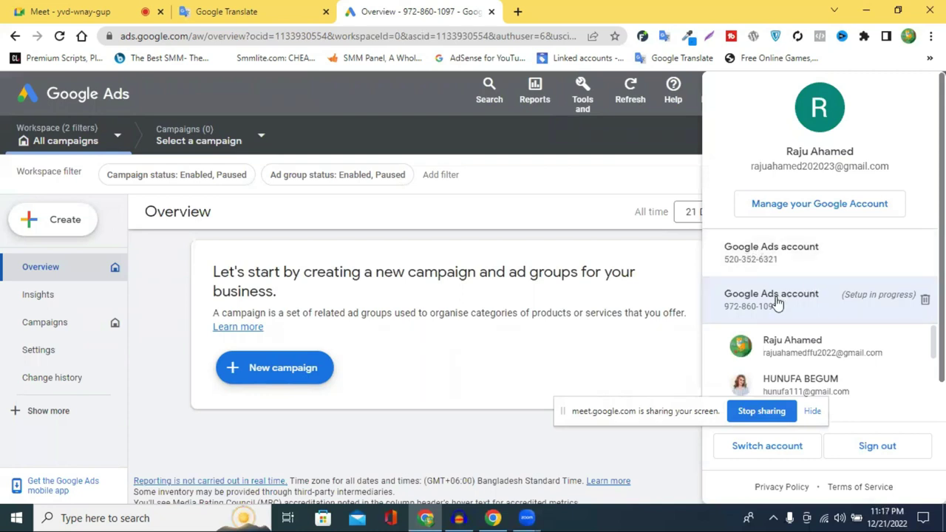
{"action": "scroll", "coordinate": [775, 296], "scroll_direction": "down", "scroll_amount": 1}
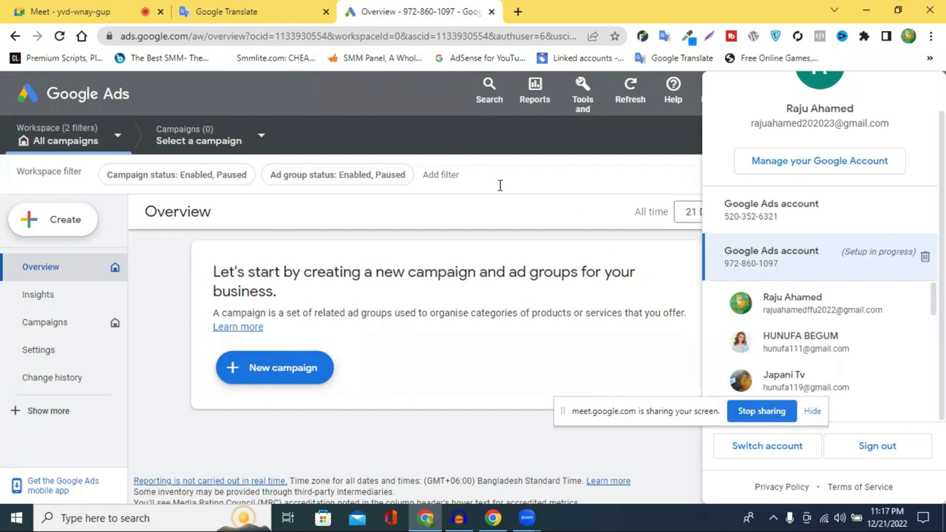
{"action": "left_click", "coordinate": [544, 183]}
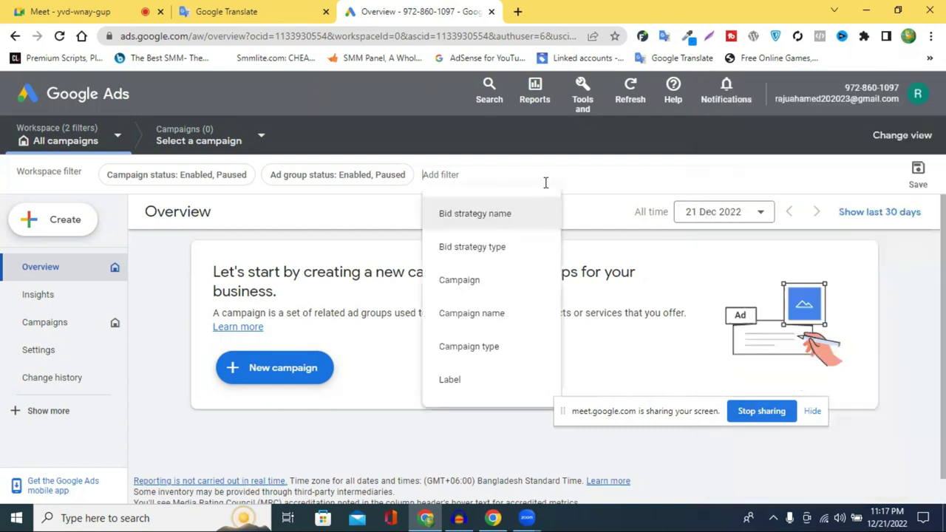
{"action": "left_click", "coordinate": [614, 168]}
Step: Look over the Overview page and the planning, setup and billing entries under Tools and settings
{"action": "scroll", "coordinate": [453, 303], "scroll_direction": "down", "scroll_amount": 1}
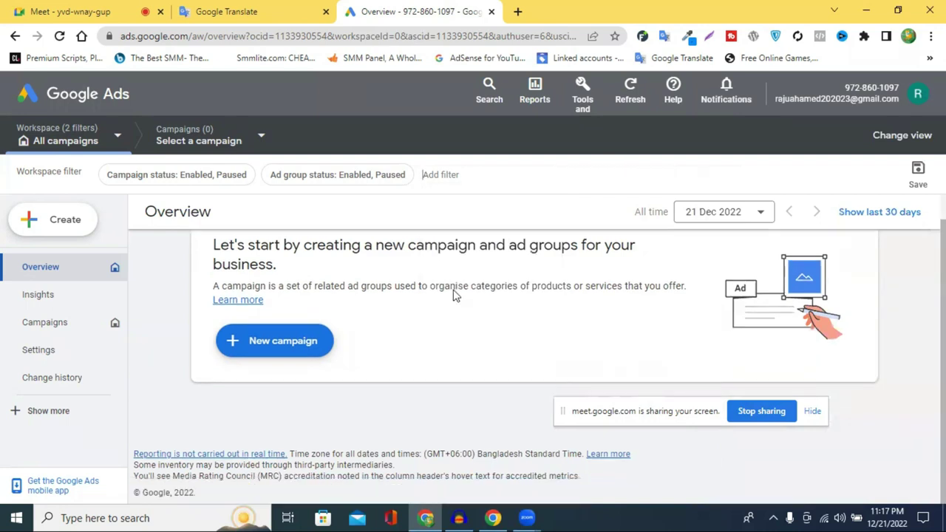
{"action": "scroll", "coordinate": [456, 287], "scroll_direction": "up", "scroll_amount": 1}
{"action": "scroll", "coordinate": [456, 286], "scroll_direction": "down", "scroll_amount": 1}
{"action": "left_click", "coordinate": [584, 103]}
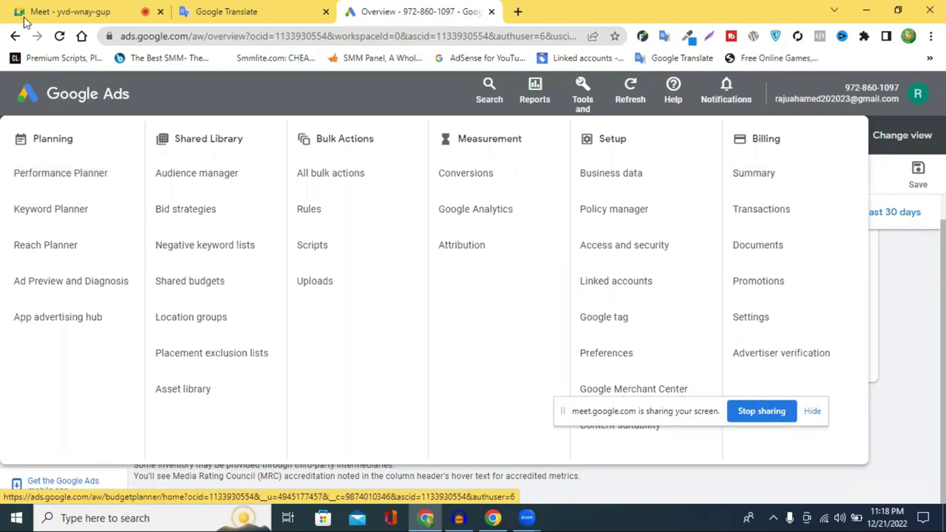
{"action": "key", "text": "Escape"}
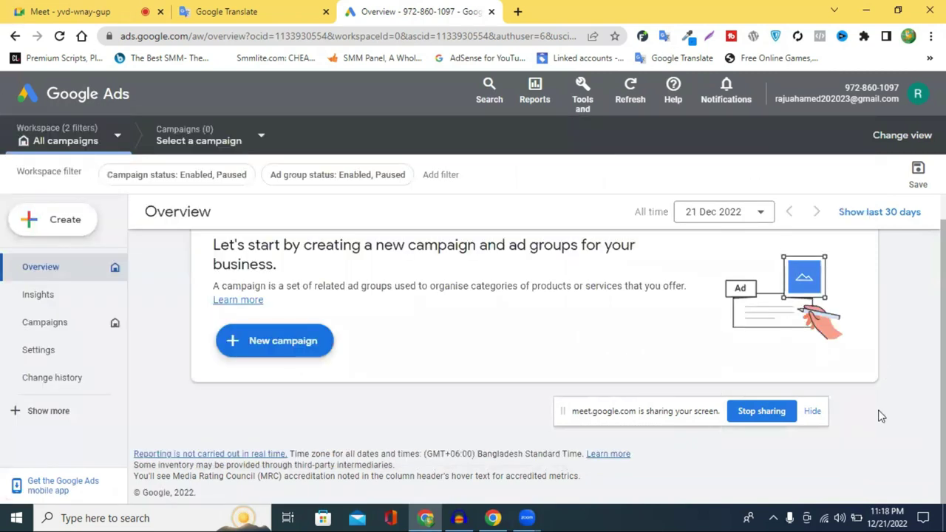
Step: Check the profile's Google Ads accounts once more and close the account list
{"action": "left_click", "coordinate": [917, 103]}
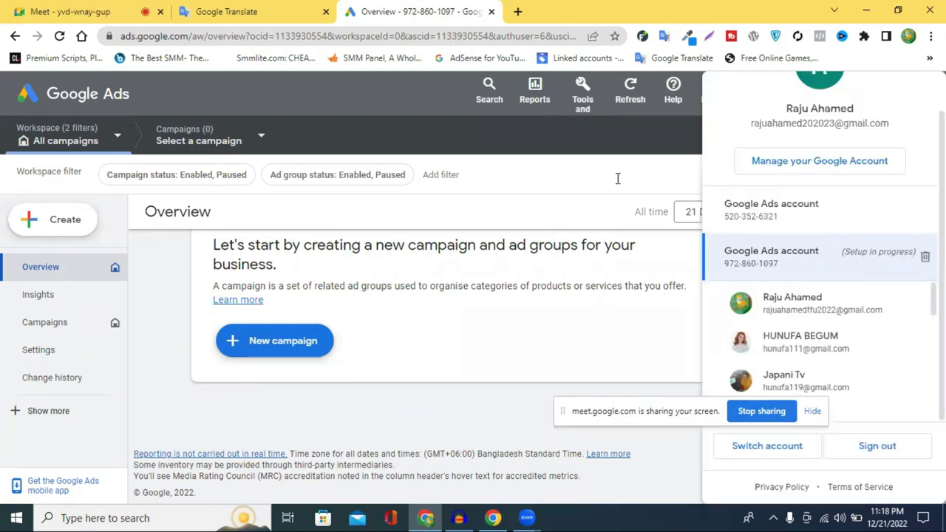
{"action": "left_click", "coordinate": [618, 178]}
{"action": "left_click", "coordinate": [606, 167]}
{"action": "left_click", "coordinate": [606, 168]}
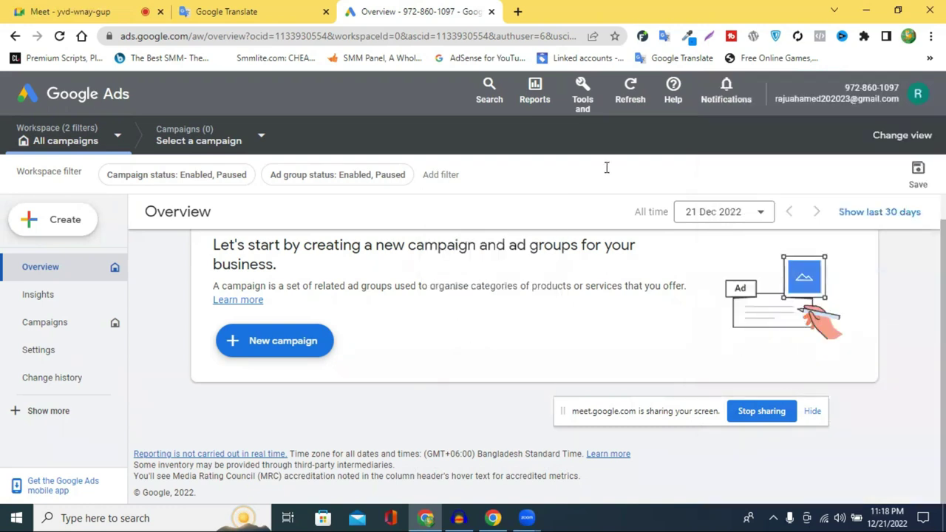